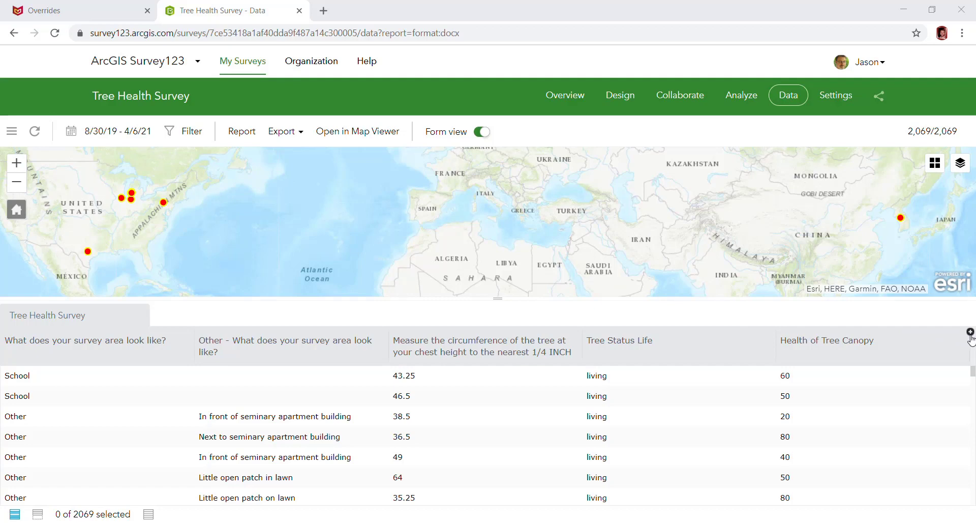
Show the CreationDate and Creator columns and sort records by CreationDate, newest first.
left_click(969, 333)
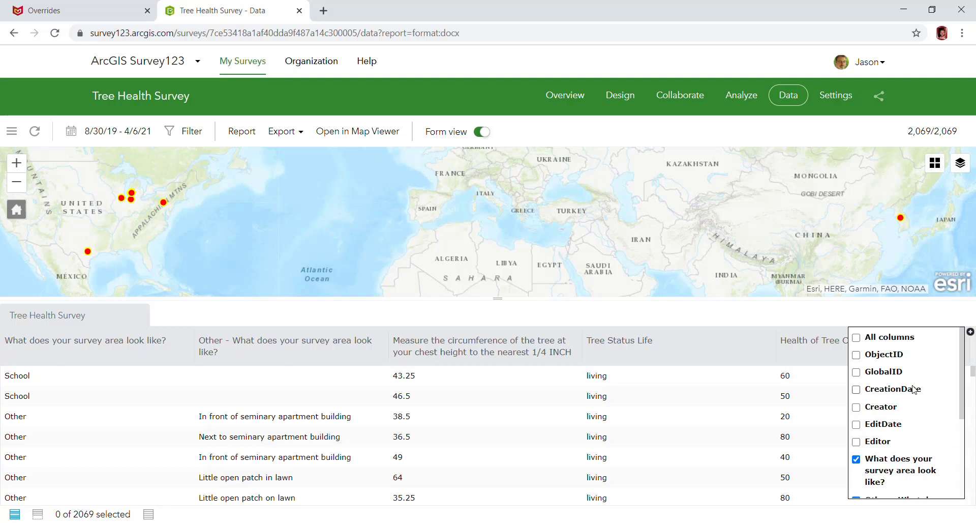
left_click(859, 392)
left_click(858, 410)
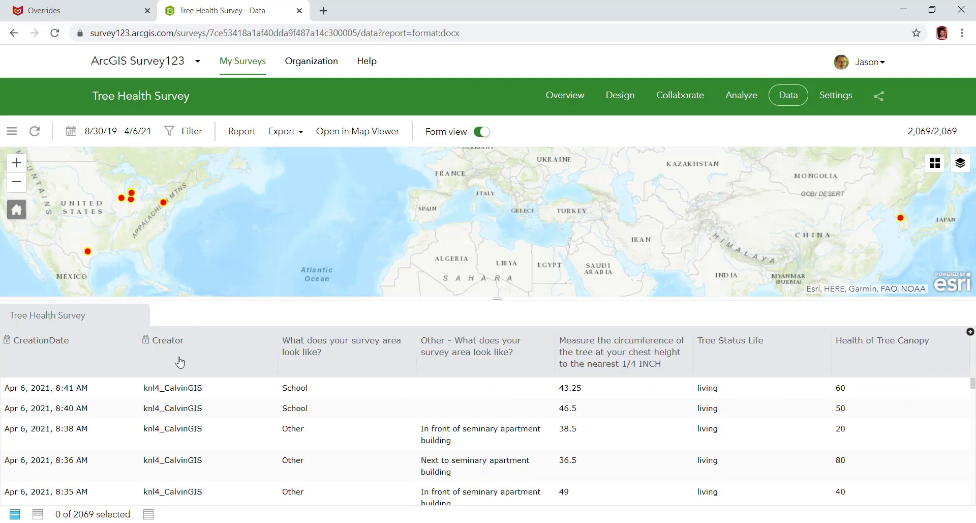
left_click(62, 348)
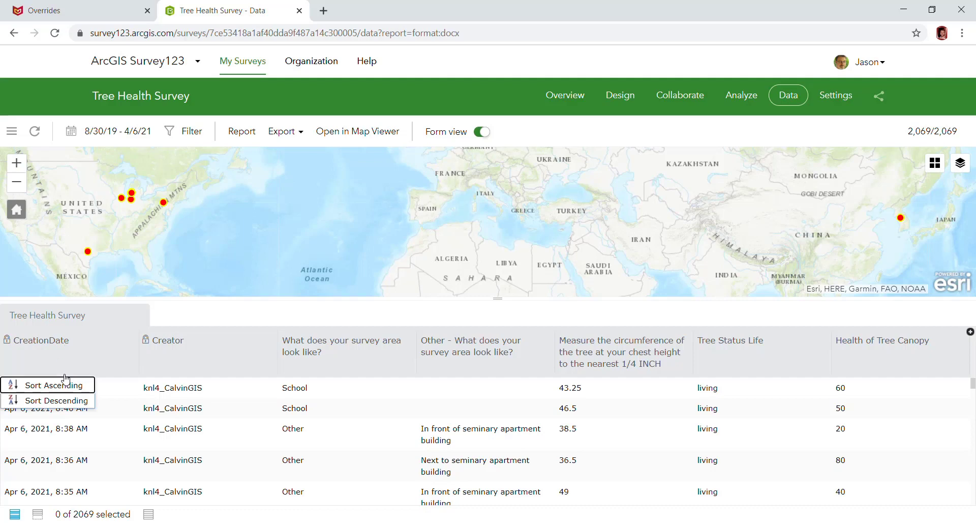
left_click(61, 400)
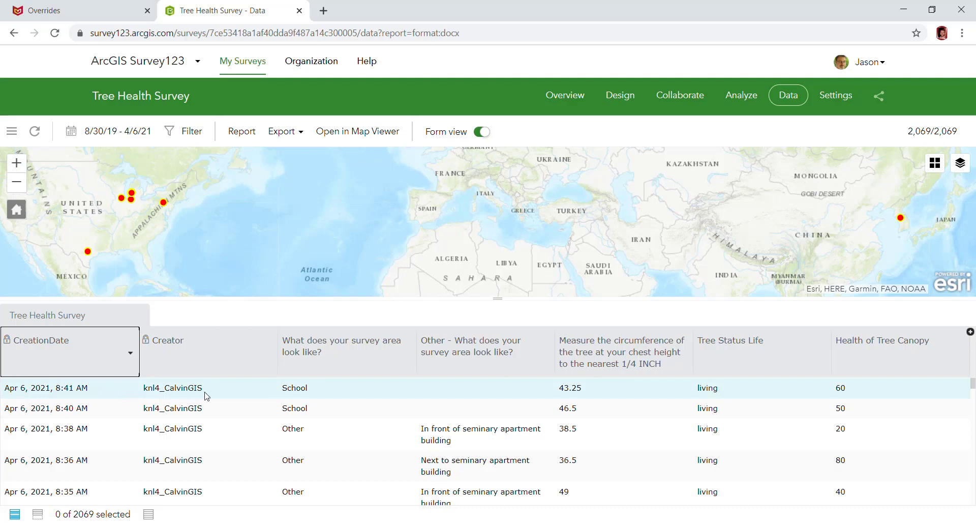
scroll(170, 392, "down", 3)
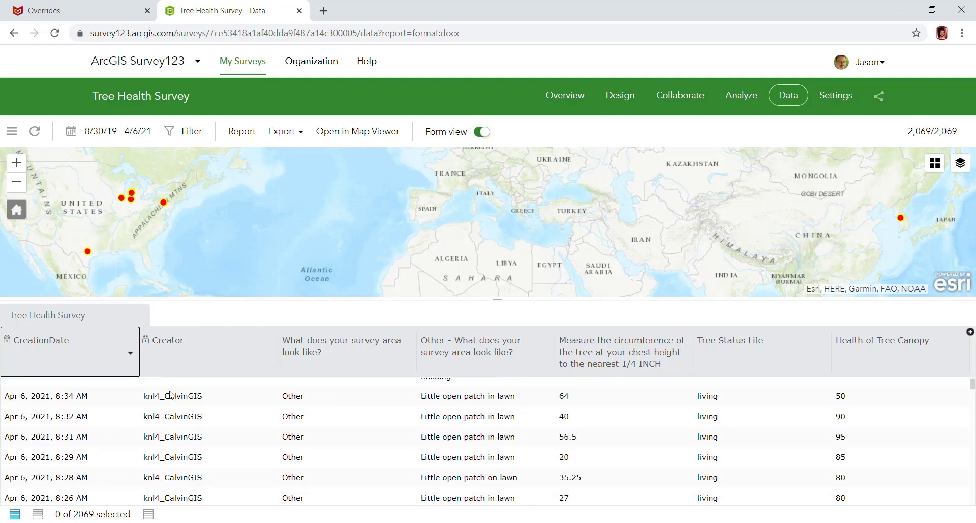
scroll(170, 390, "down", 3)
scroll(170, 390, "up", 5)
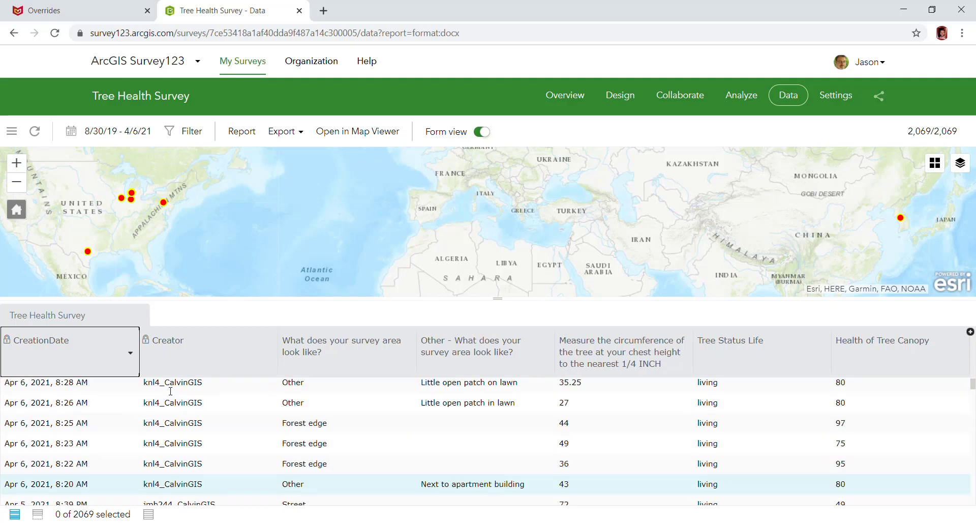
scroll(170, 391, "up", 2)
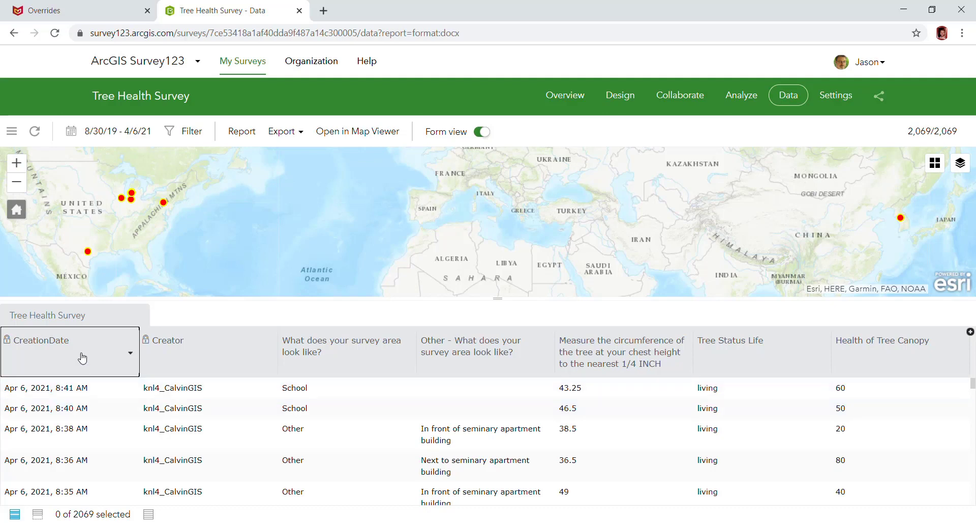
scroll(80, 417, "down", 2)
scroll(80, 426, "up", 2)
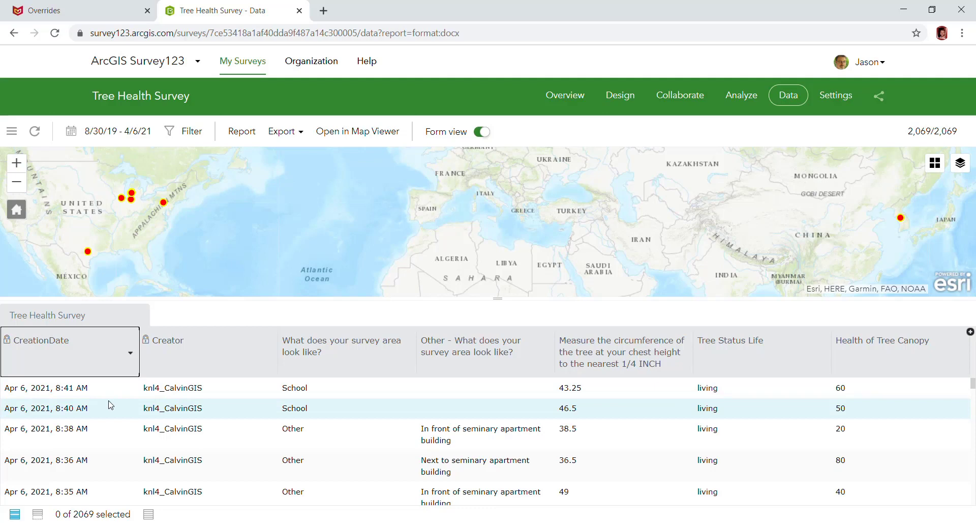
Select the Apr 6 records at 8:41, 8:40, 8:38 and 8:36 AM.
left_click(52, 389)
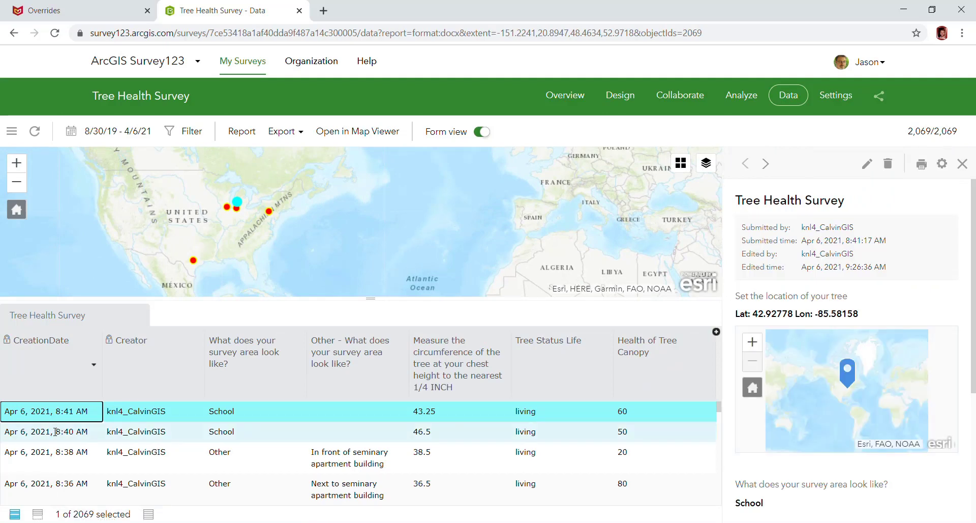
left_click(55, 431, "ctrl")
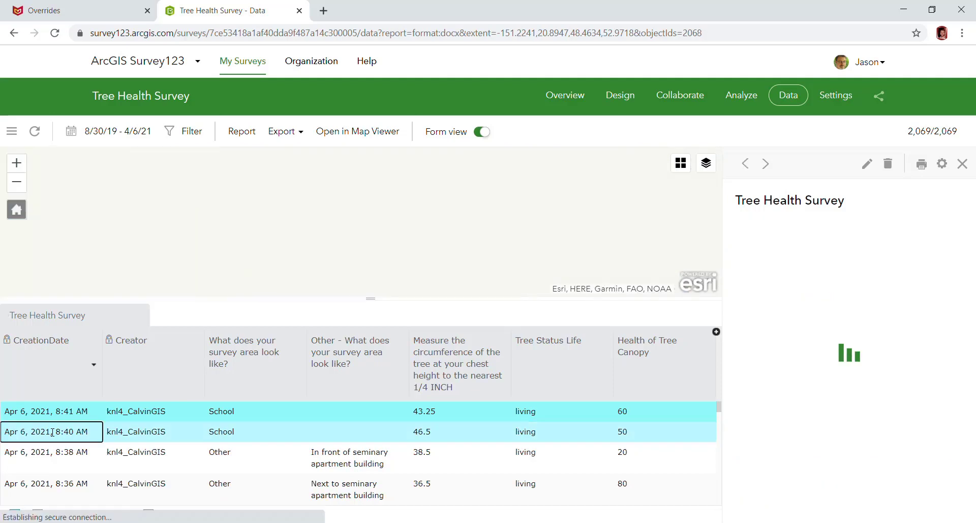
left_click(52, 455, "ctrl")
left_click(55, 481, "ctrl")
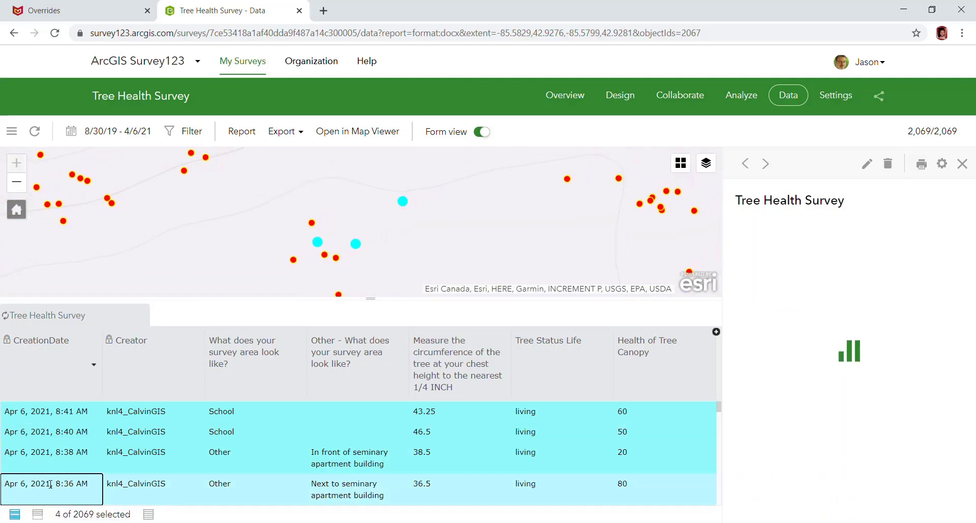
key("ctrl+minus")
key("ctrl+minus")
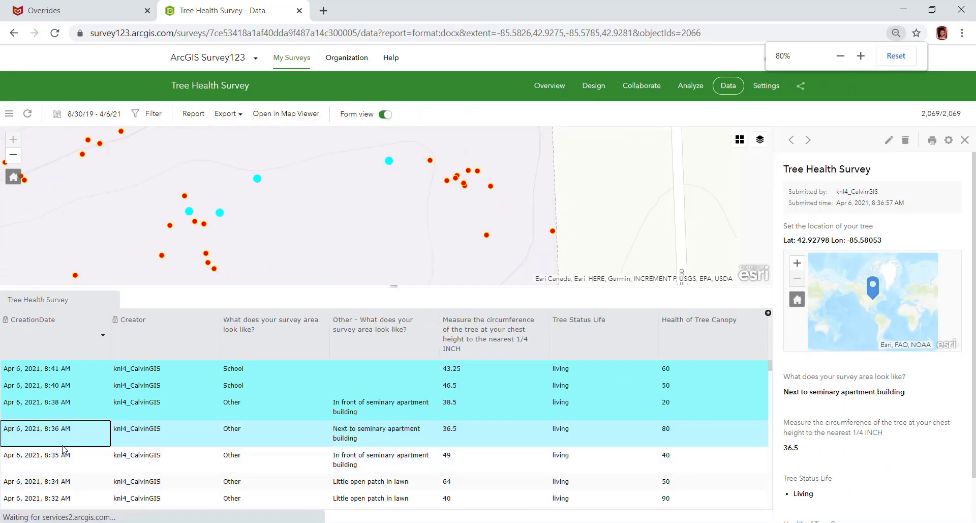
scroll(64, 442, "down", 1)
scroll(65, 443, "down", 1)
Add the 8:35, 8:34, 8:32, 8:31, 8:29 and 8:28 AM records to the selection.
left_click(53, 399, "ctrl")
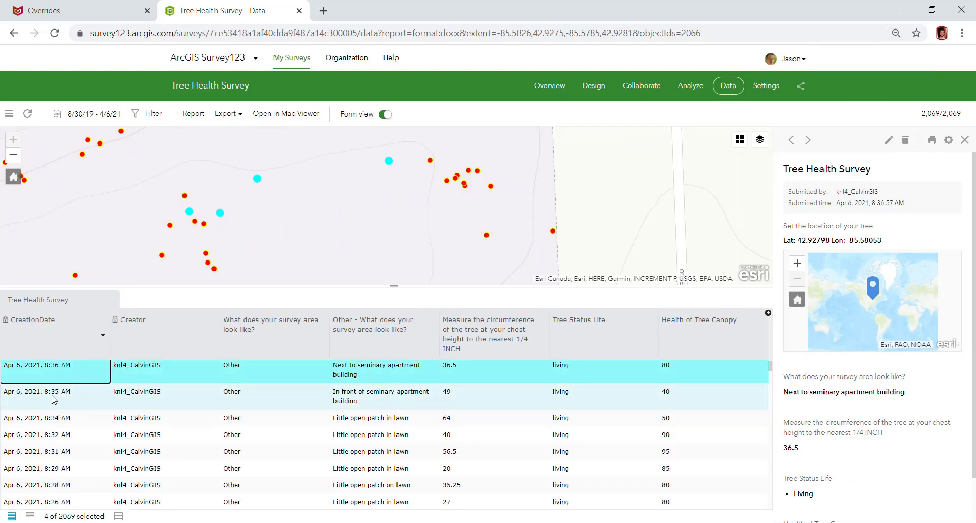
left_click(47, 418, "ctrl")
left_click(50, 434, "ctrl")
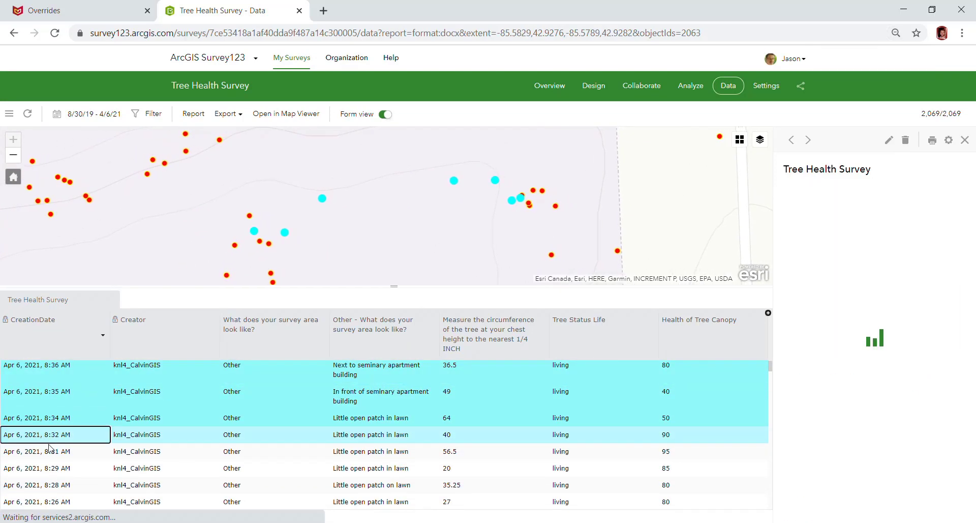
left_click(51, 451, "ctrl")
left_click(51, 468, "ctrl")
left_click(51, 485, "ctrl")
scroll(52, 483, "down", 3)
Add the 8:26, 8:25, 8:23, 8:22 and 8:20 AM records to the selection.
left_click(54, 375, "ctrl")
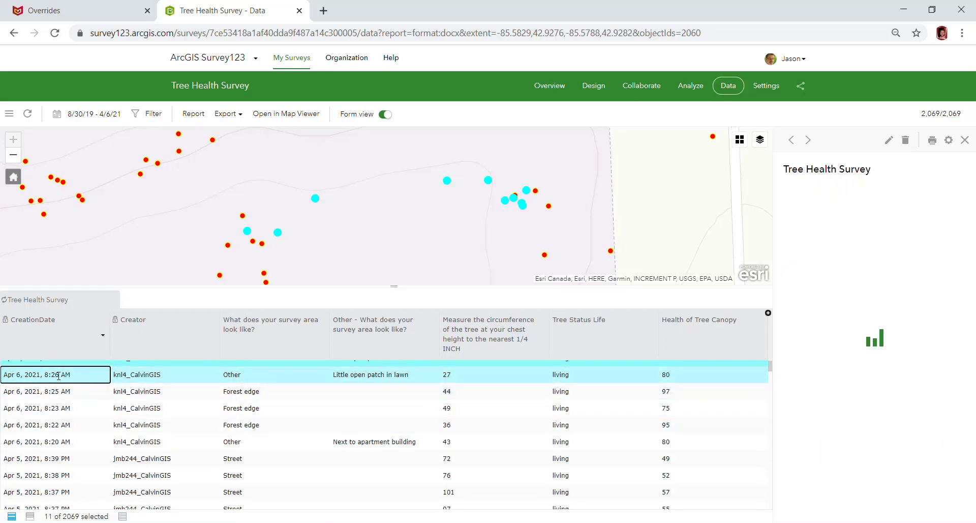
left_click(55, 390, "ctrl")
left_click(53, 408, "ctrl")
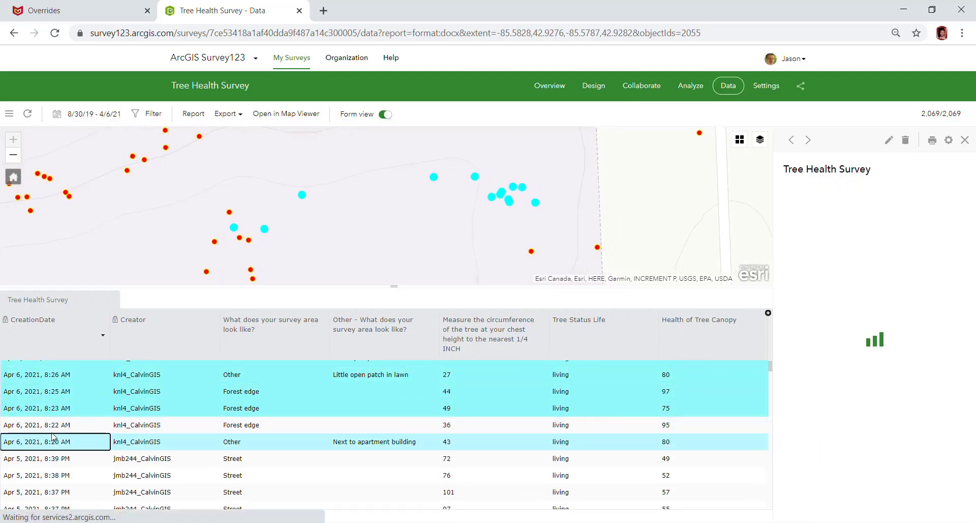
left_click(53, 441, "ctrl")
left_click(54, 424, "ctrl")
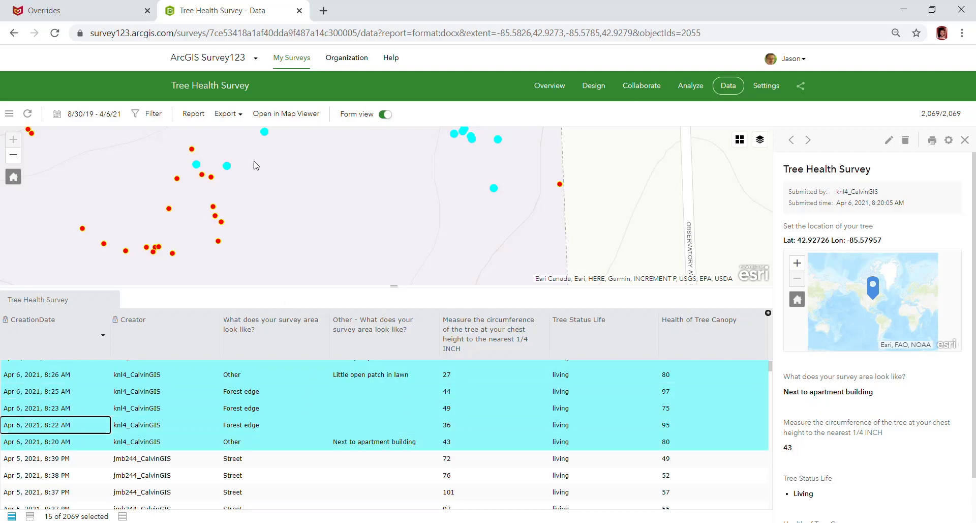
left_click(246, 117)
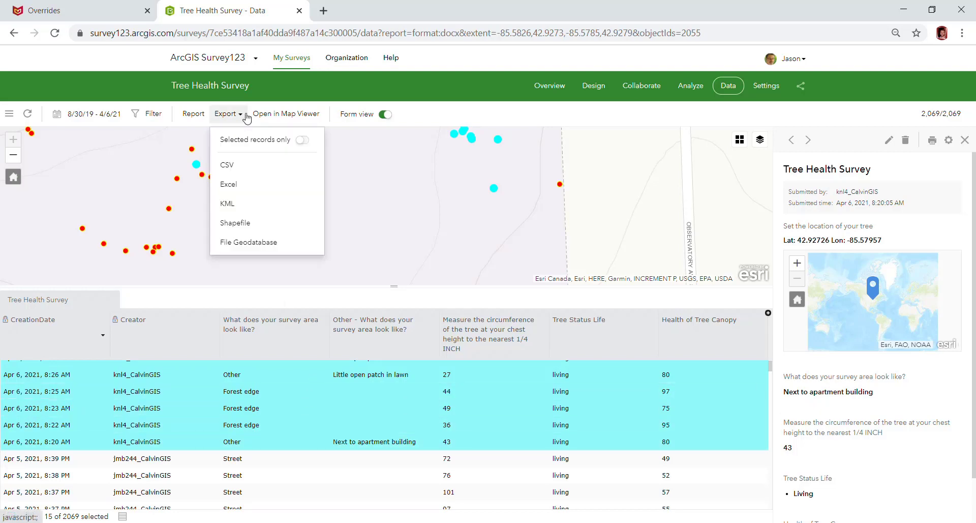
Export the Tree Health Survey data as a Shapefile zip download.
left_click(242, 224)
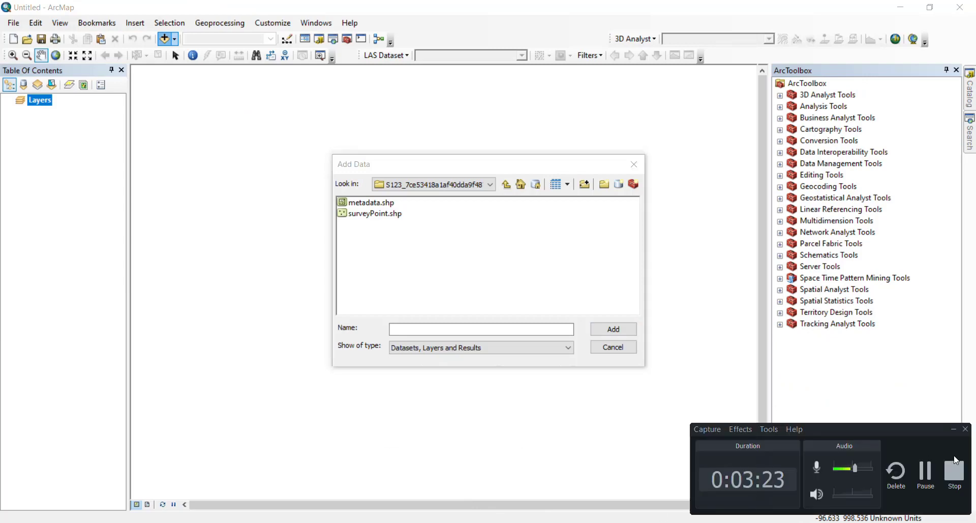
Add surveyPoint.shp from the exported folder to the ArcMap map.
left_click(424, 163)
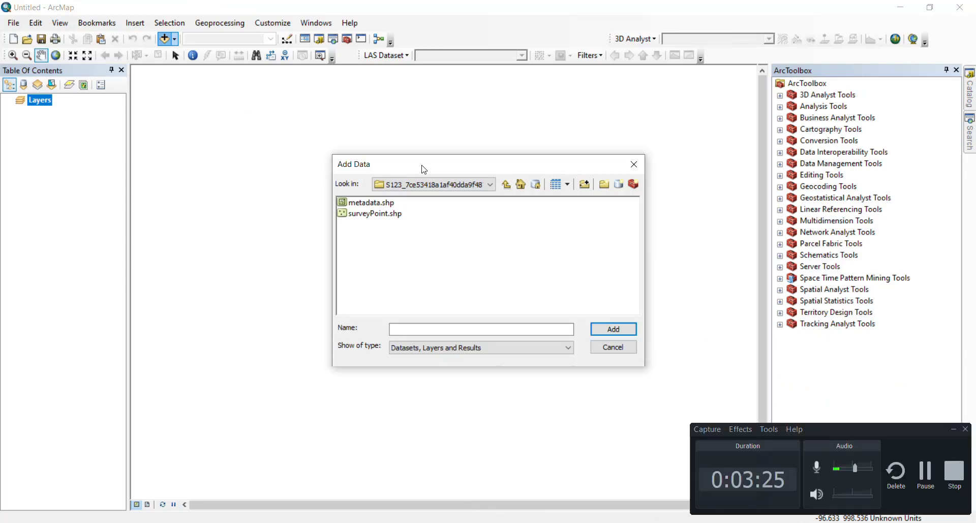
left_click(954, 429)
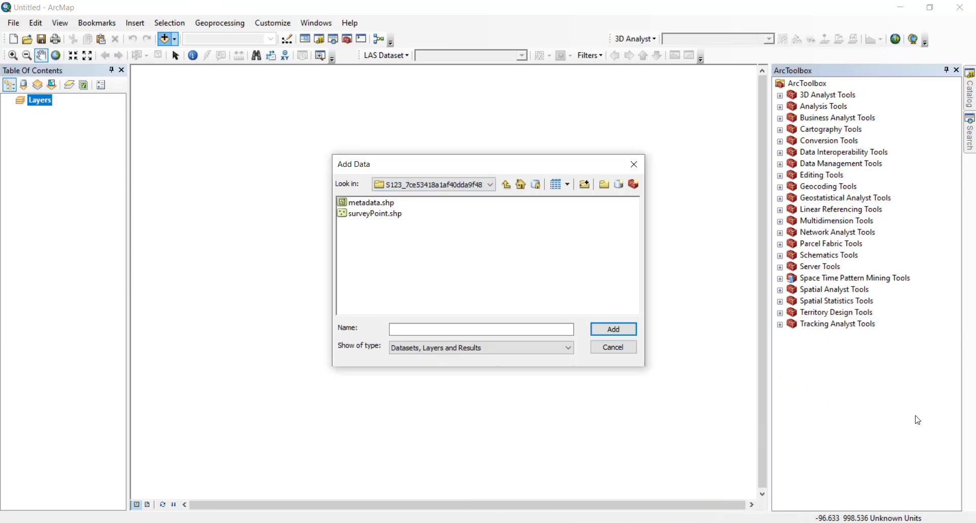
left_click(380, 215)
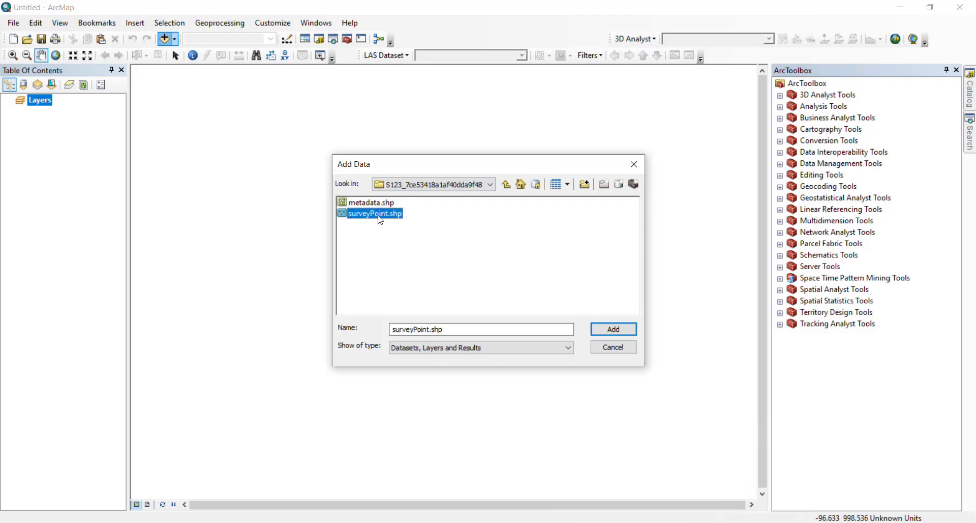
left_click(612, 329)
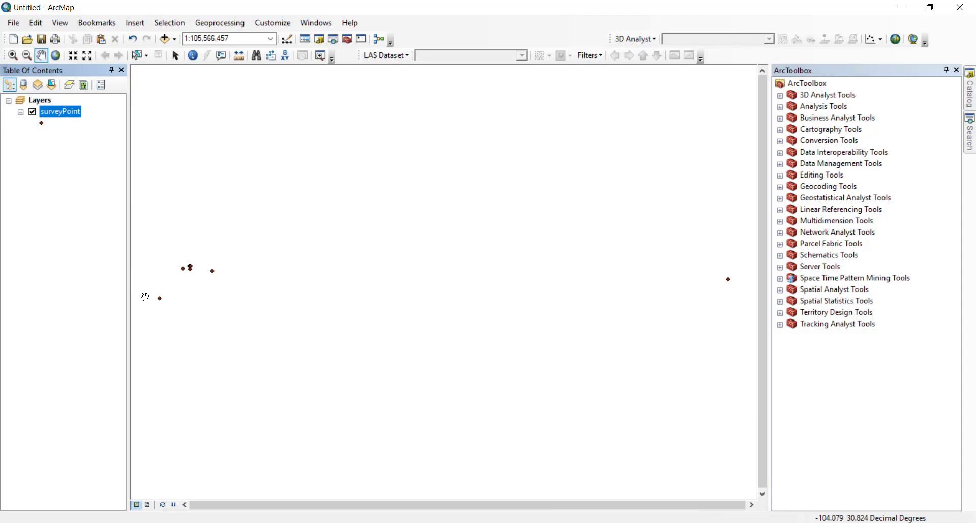
Open the surveyPoint layer's attribute table and enlarge it to fill the screen.
right_click(70, 116)
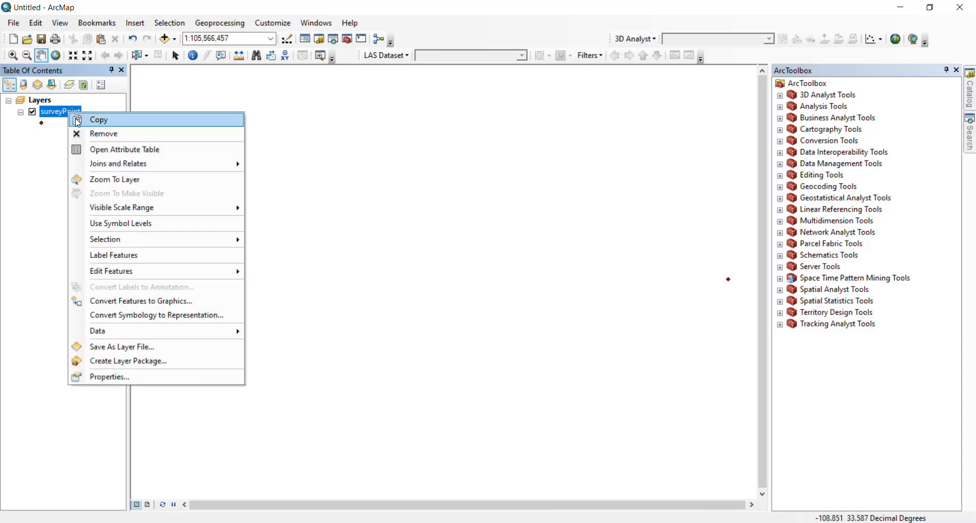
left_click(90, 149)
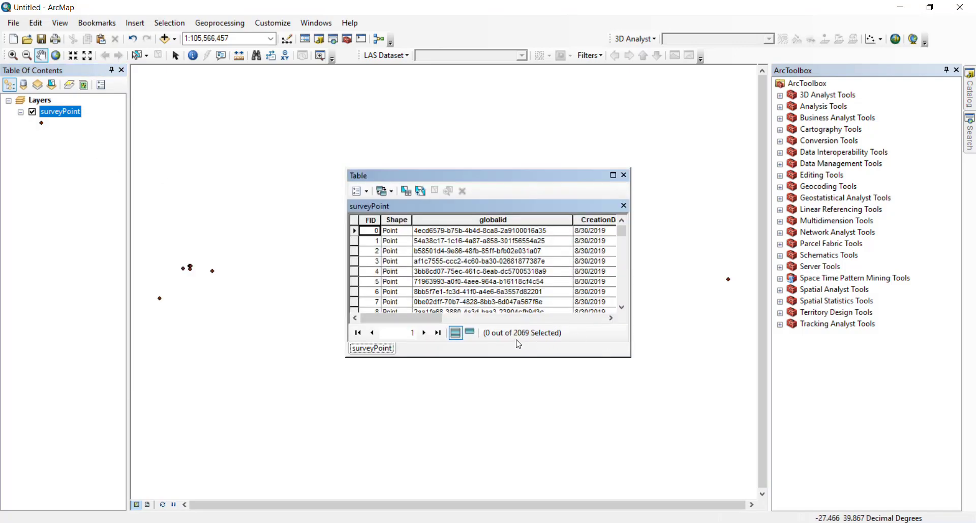
left_click_drag(631, 361, 650, 468)
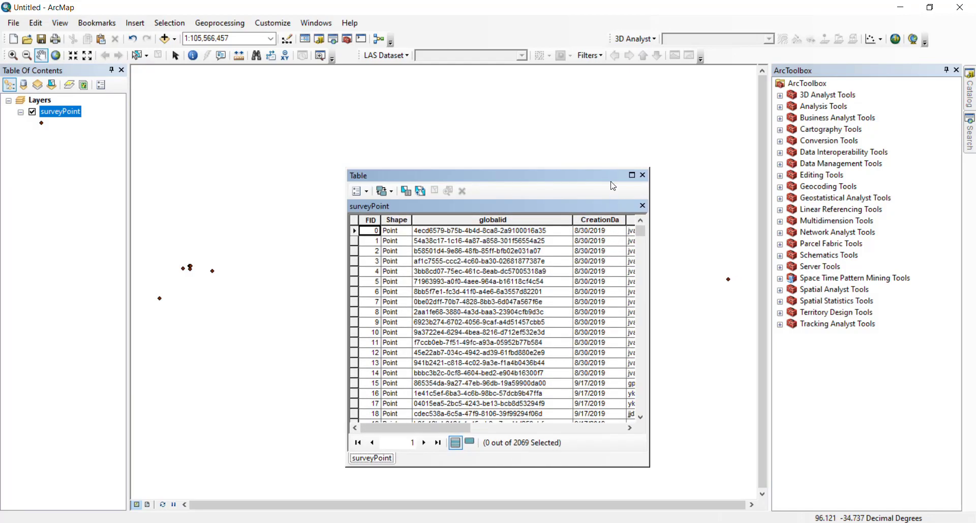
left_click_drag(613, 175, 533, 145)
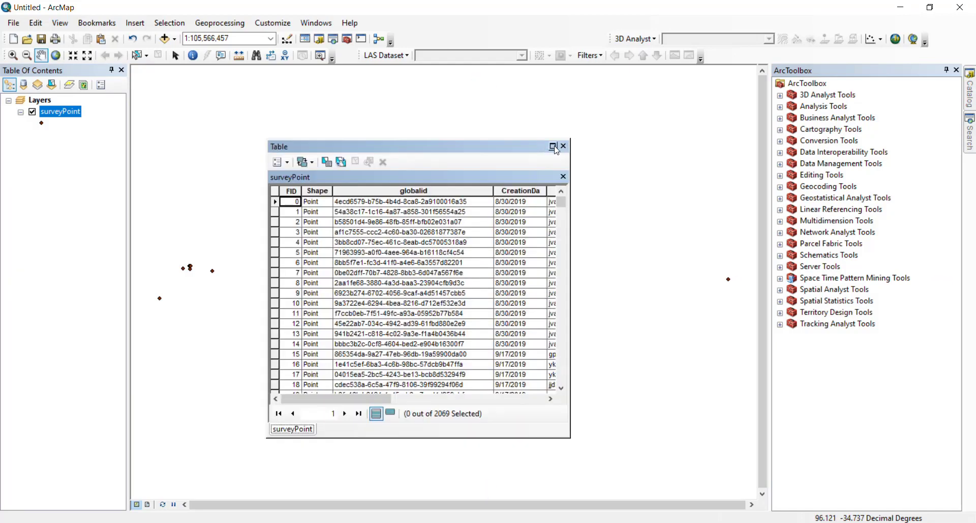
double_click(548, 146)
Sort the surveyPoint table descending on the CreationDa field, newest first.
right_click(251, 48)
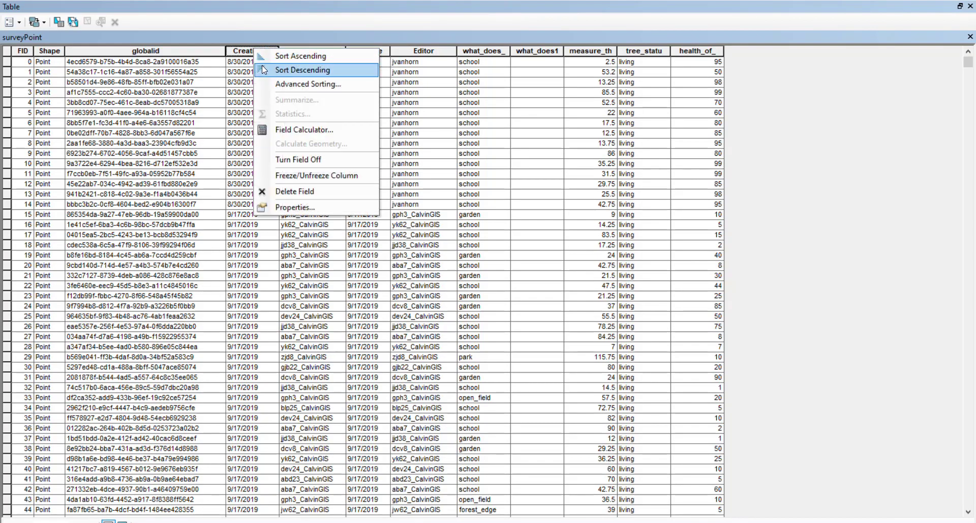
left_click(263, 71)
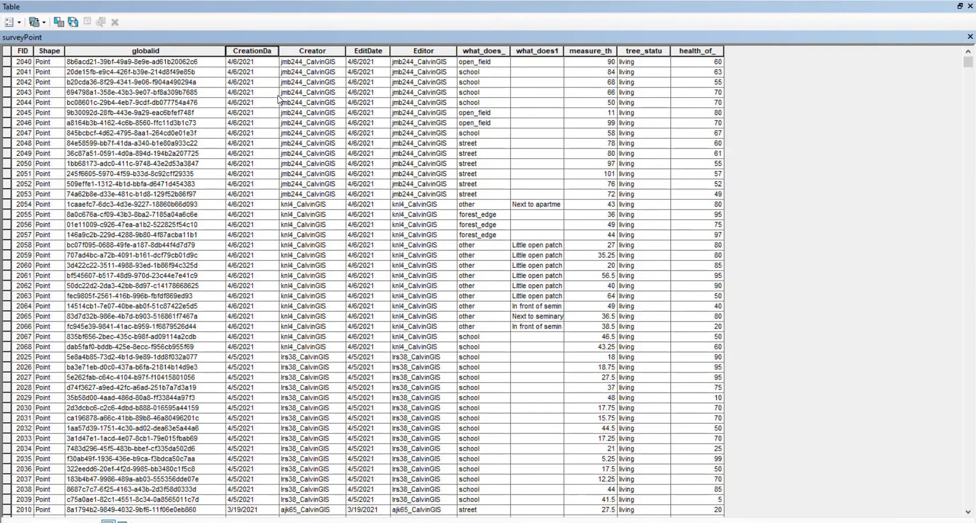